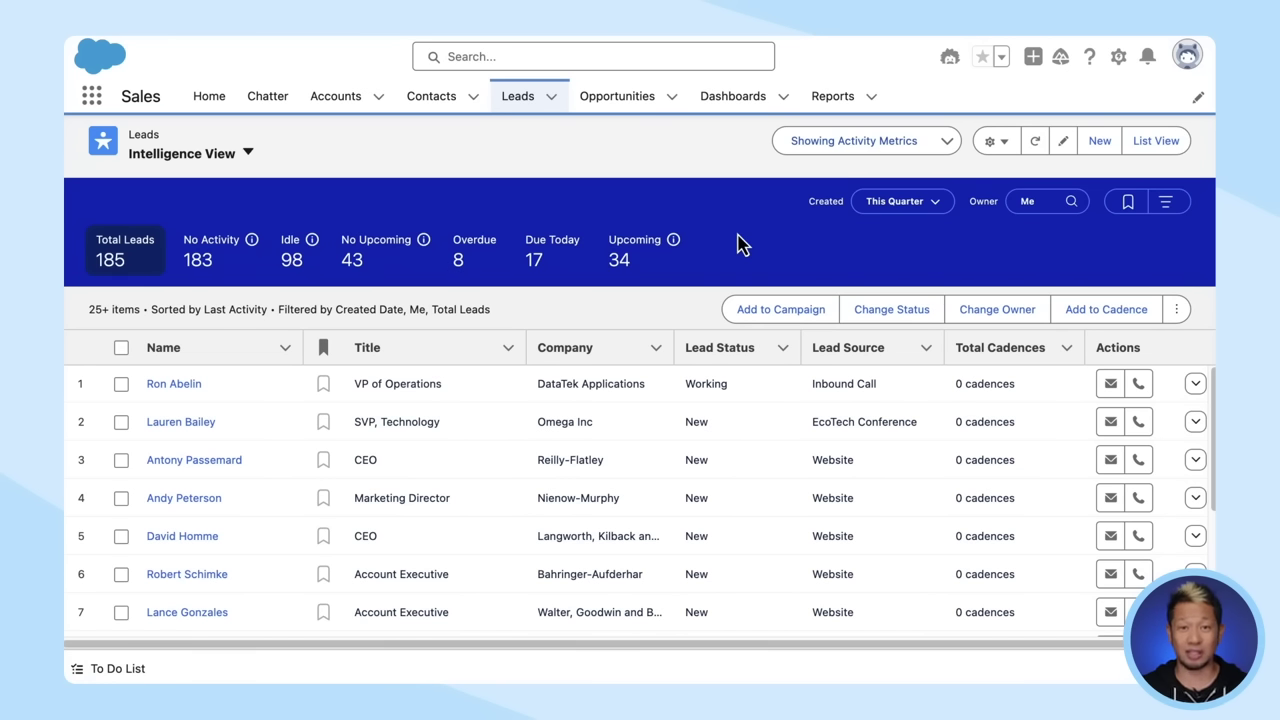
Ask Einstein 'What lead should I focus on?' and open the recommended Omega Inc lead.
click(949, 58)
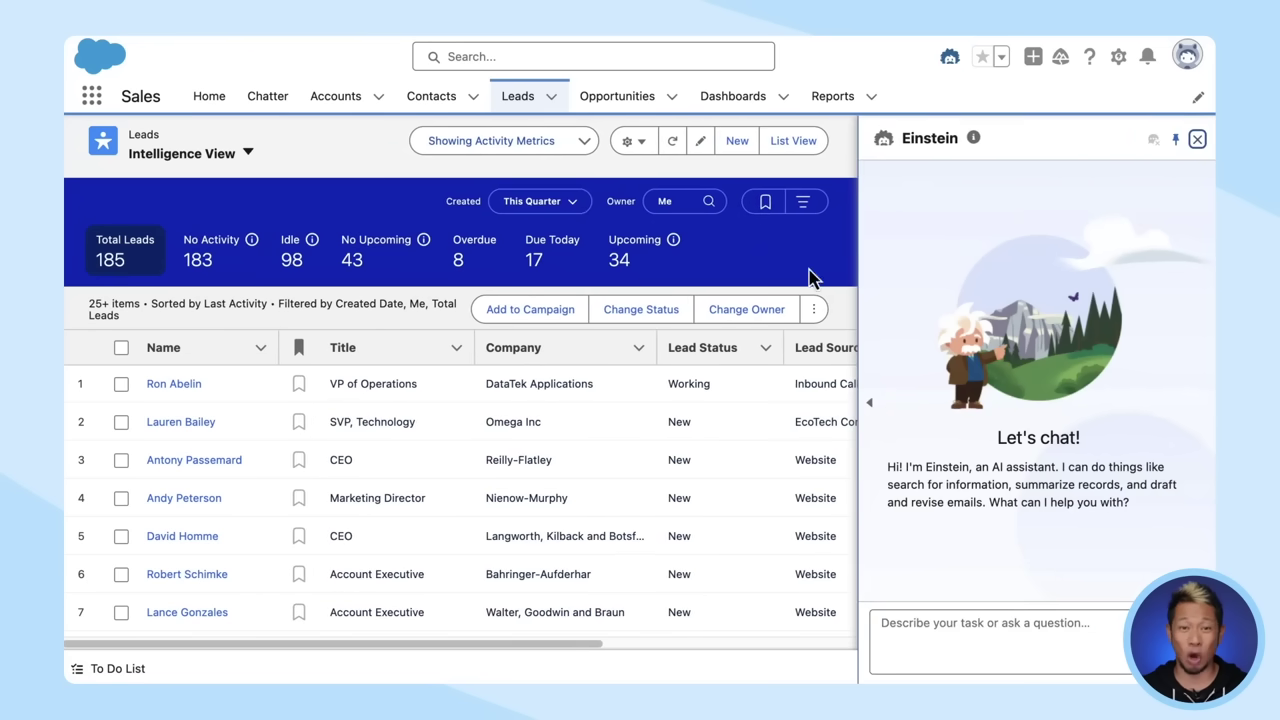
click(876, 622)
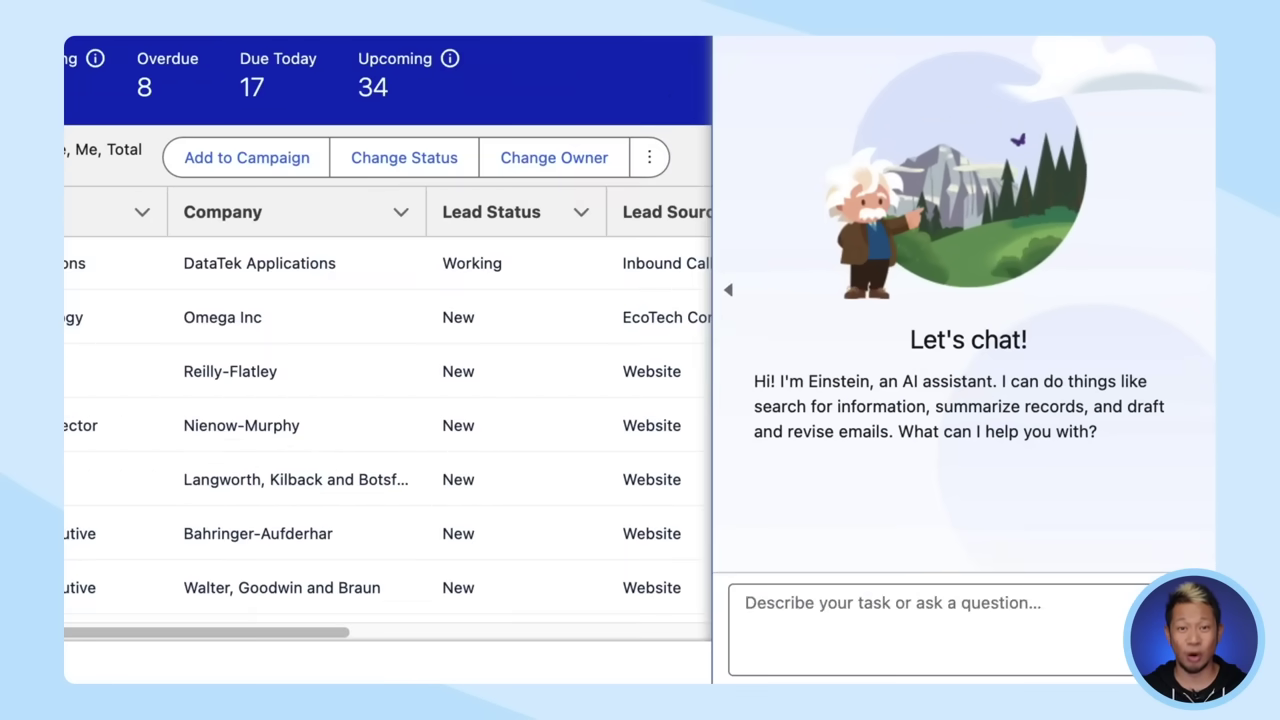
text(What lead should I focus on?)
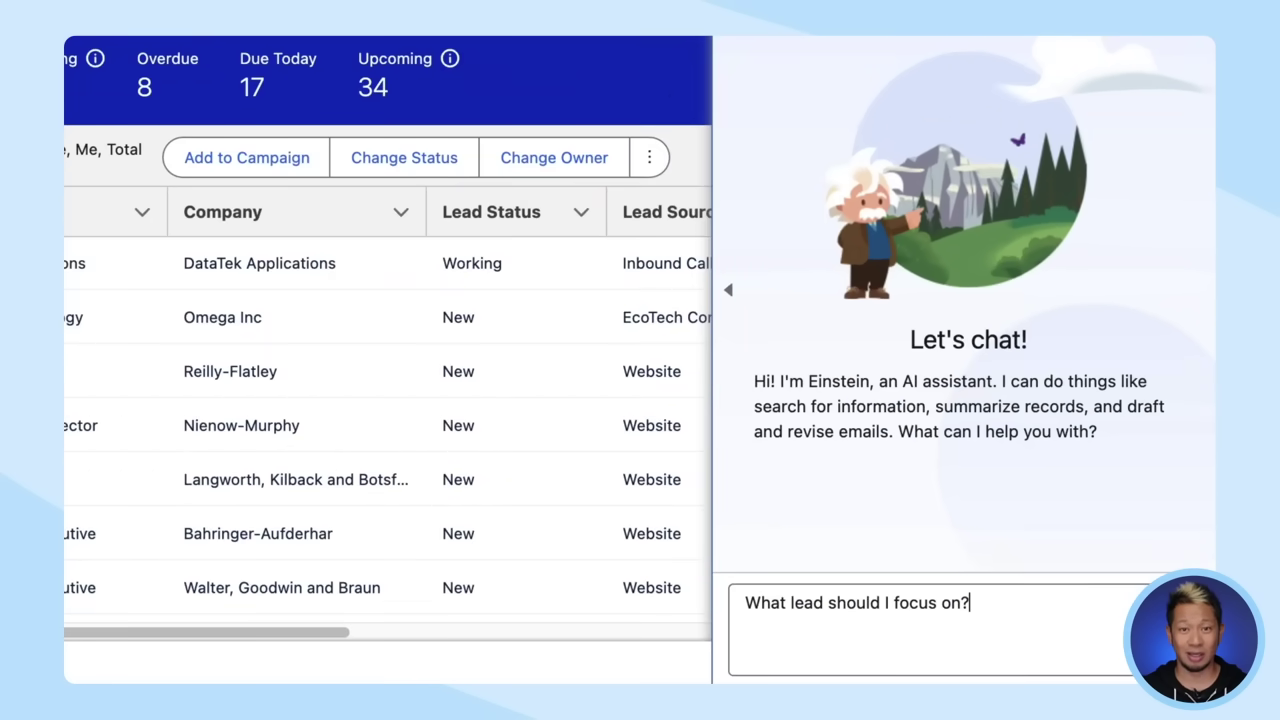
key(Return)
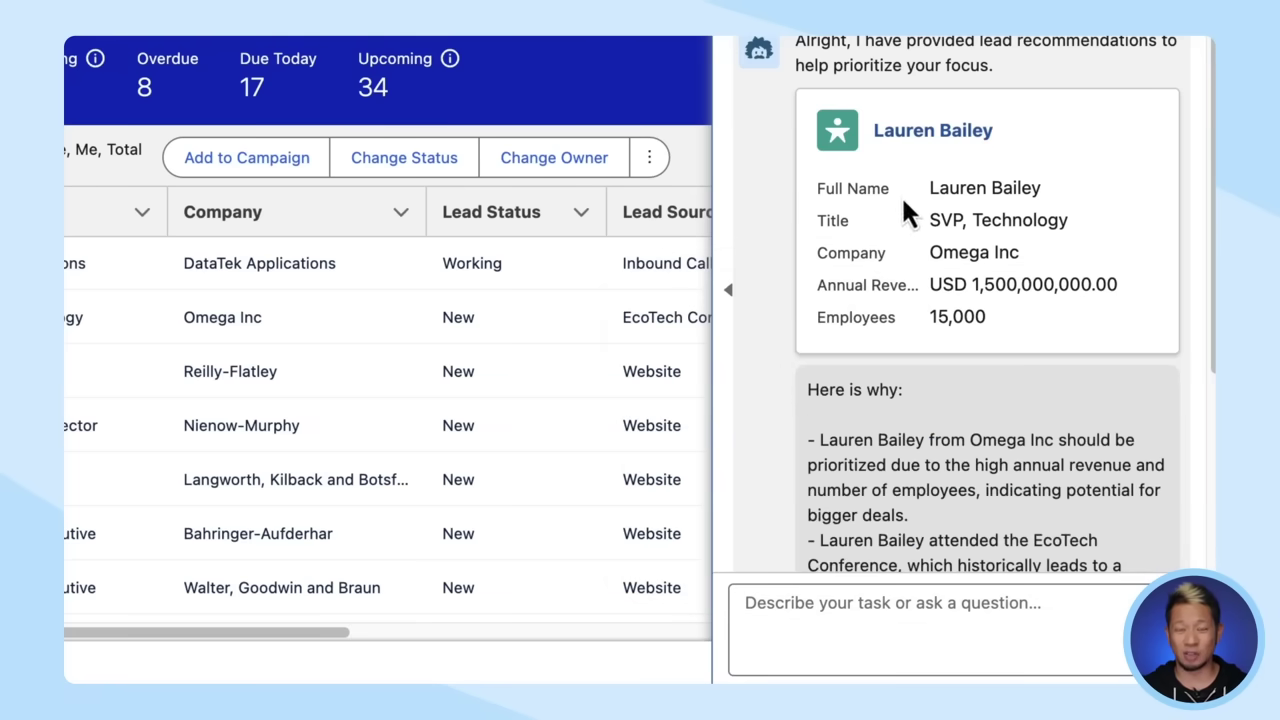
click(933, 132)
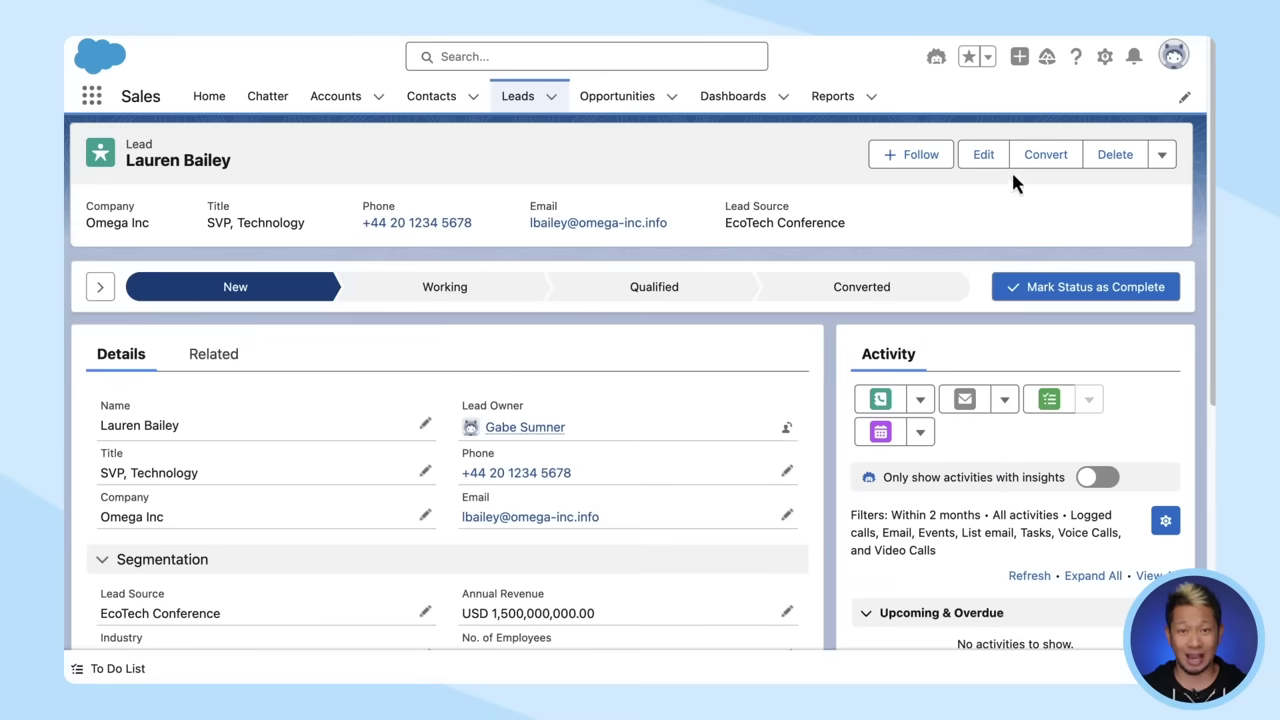
Convert the Omega Inc lead, creating a new account, contact and opportunity.
click(1038, 168)
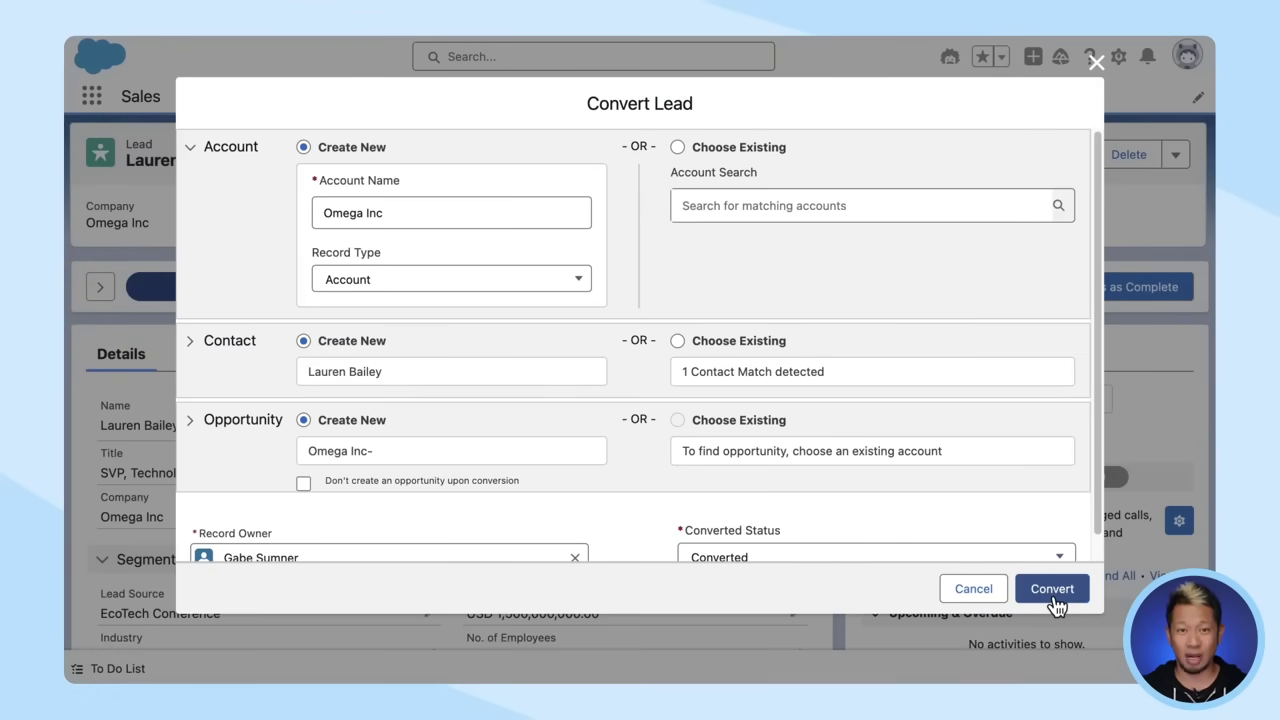
click(1053, 598)
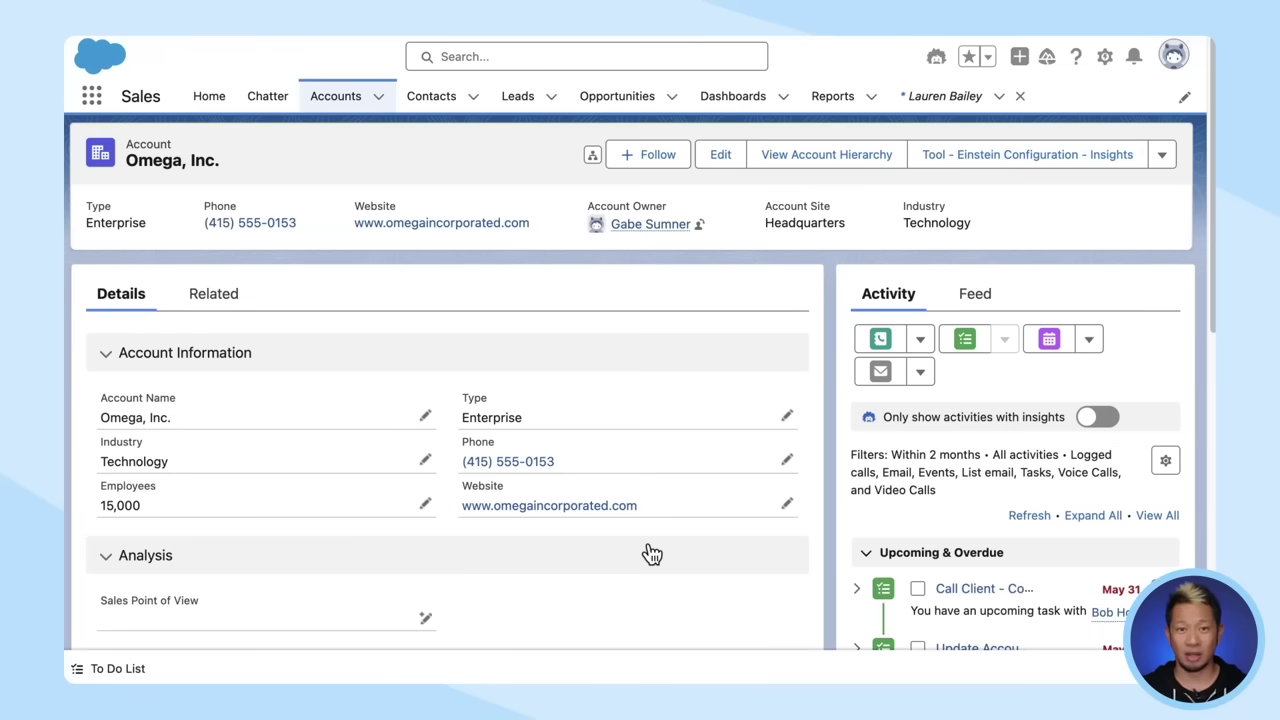
Fill Omega, Inc.'s Sales Point of View with Einstein's generated pitch and save the account.
click(425, 619)
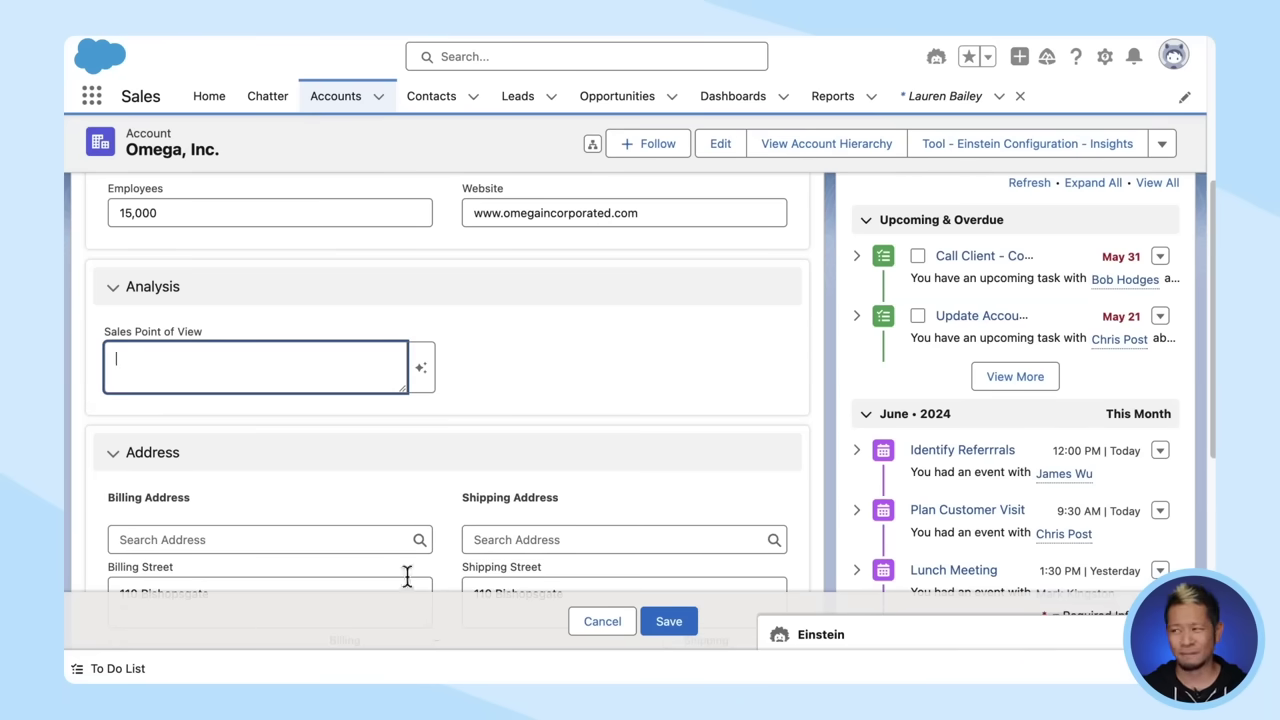
drag(400, 392, 392, 538)
click(567, 423)
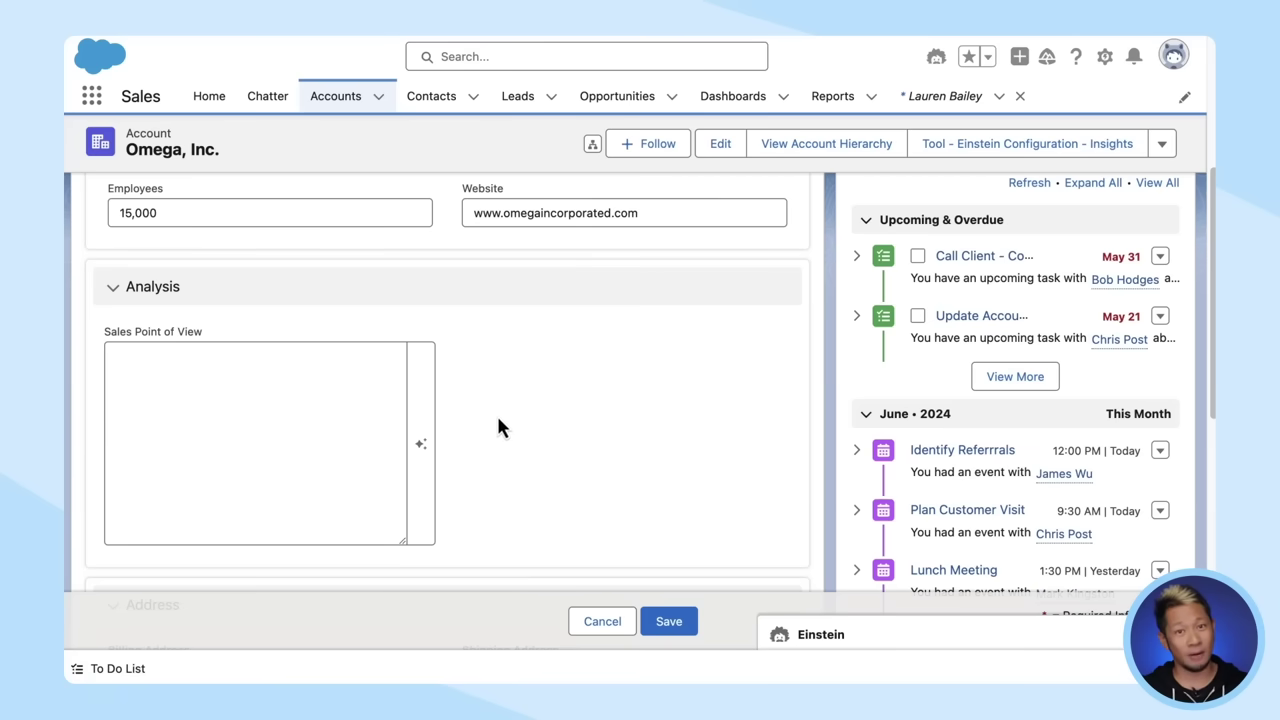
click(420, 450)
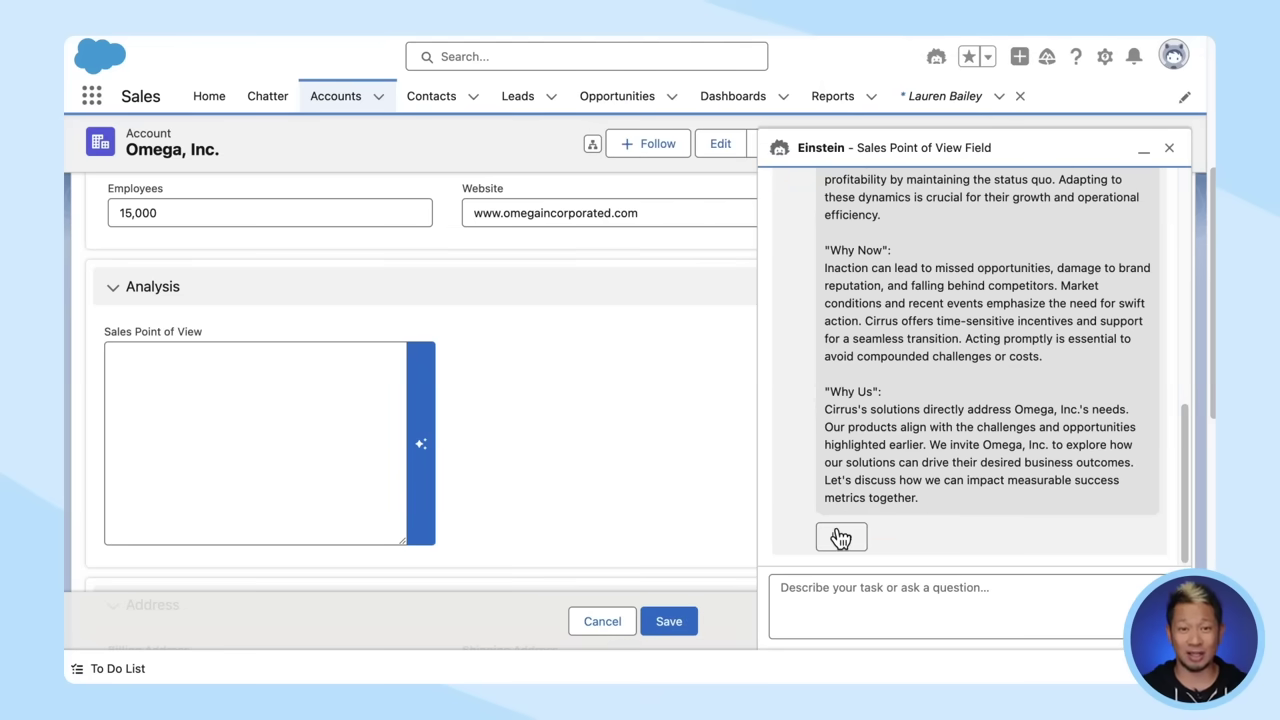
click(840, 538)
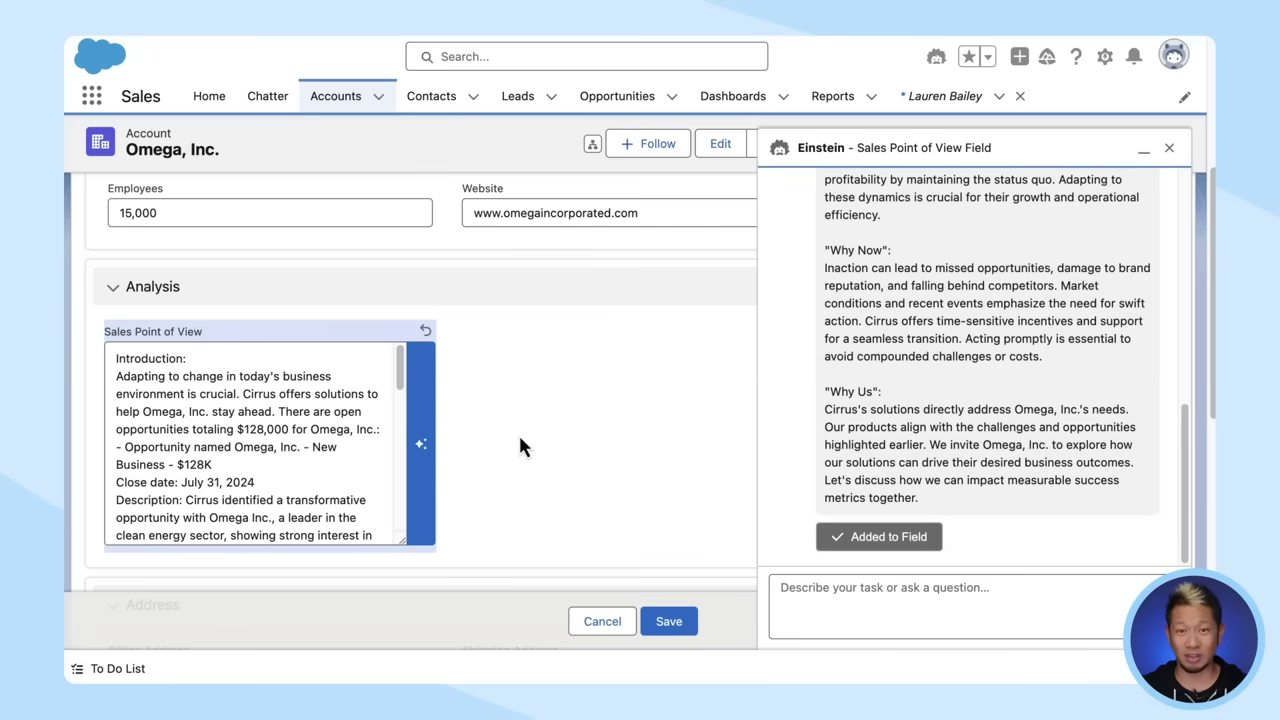
click(668, 621)
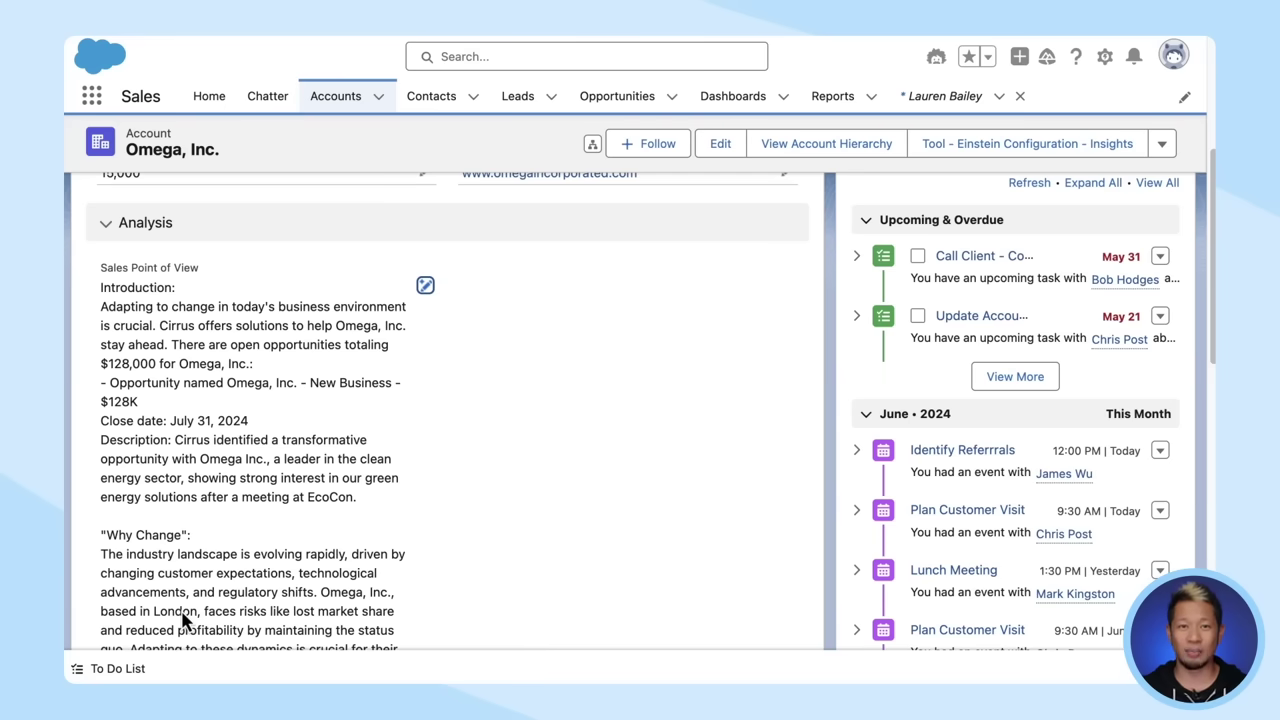
scroll(183, 614, up, 1)
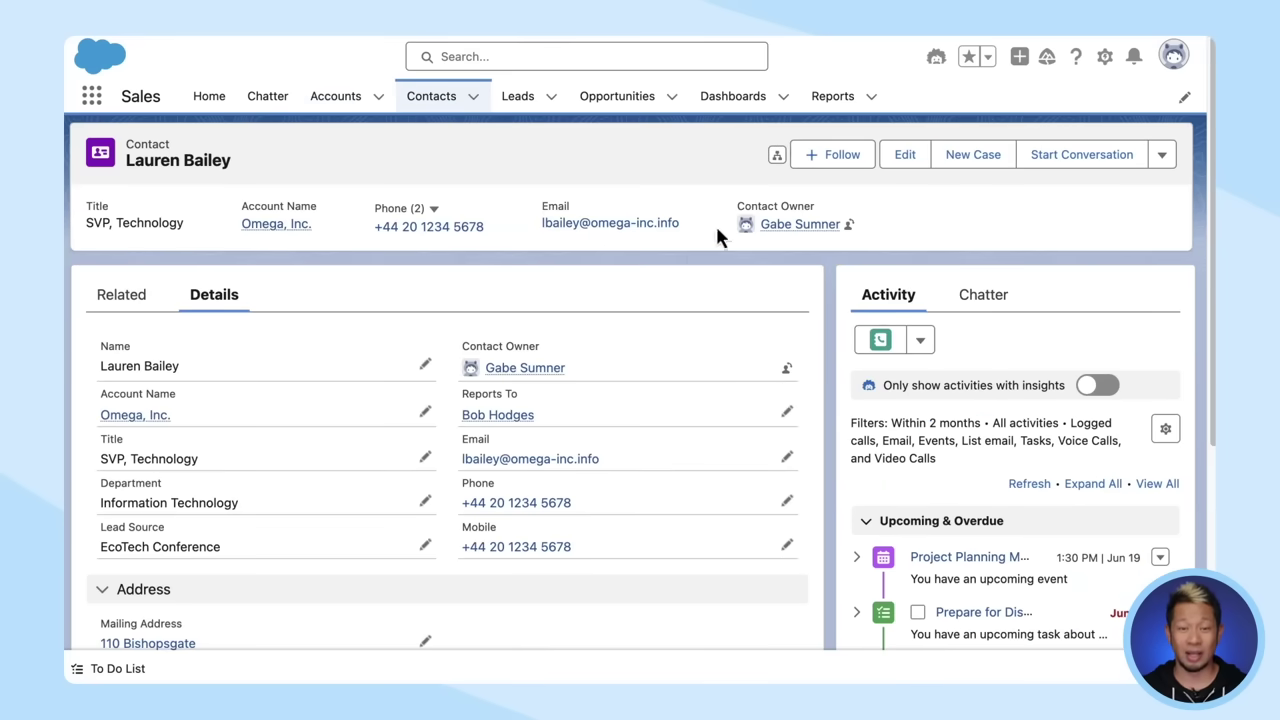
Ask Einstein to 'Draft me an outreach email to discuss the POV we created.' and send it.
click(936, 56)
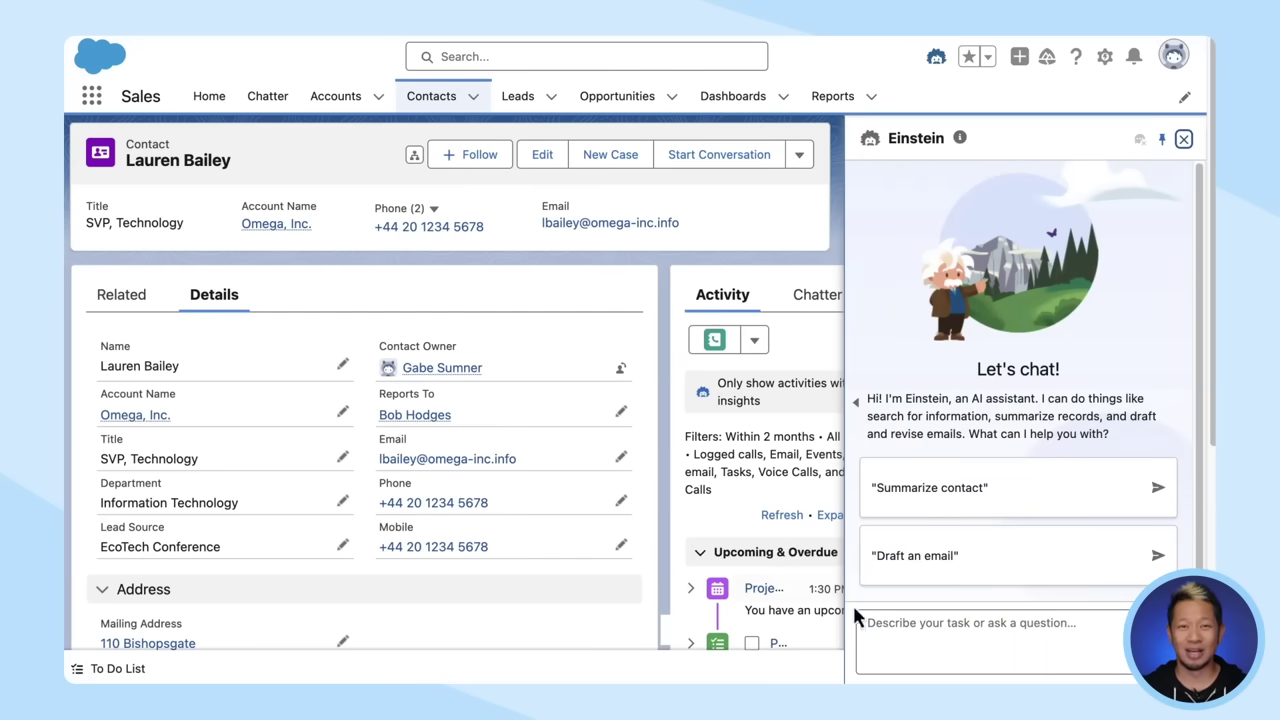
click(879, 625)
text(Draft me an outreach email to discuss the POV we created.)
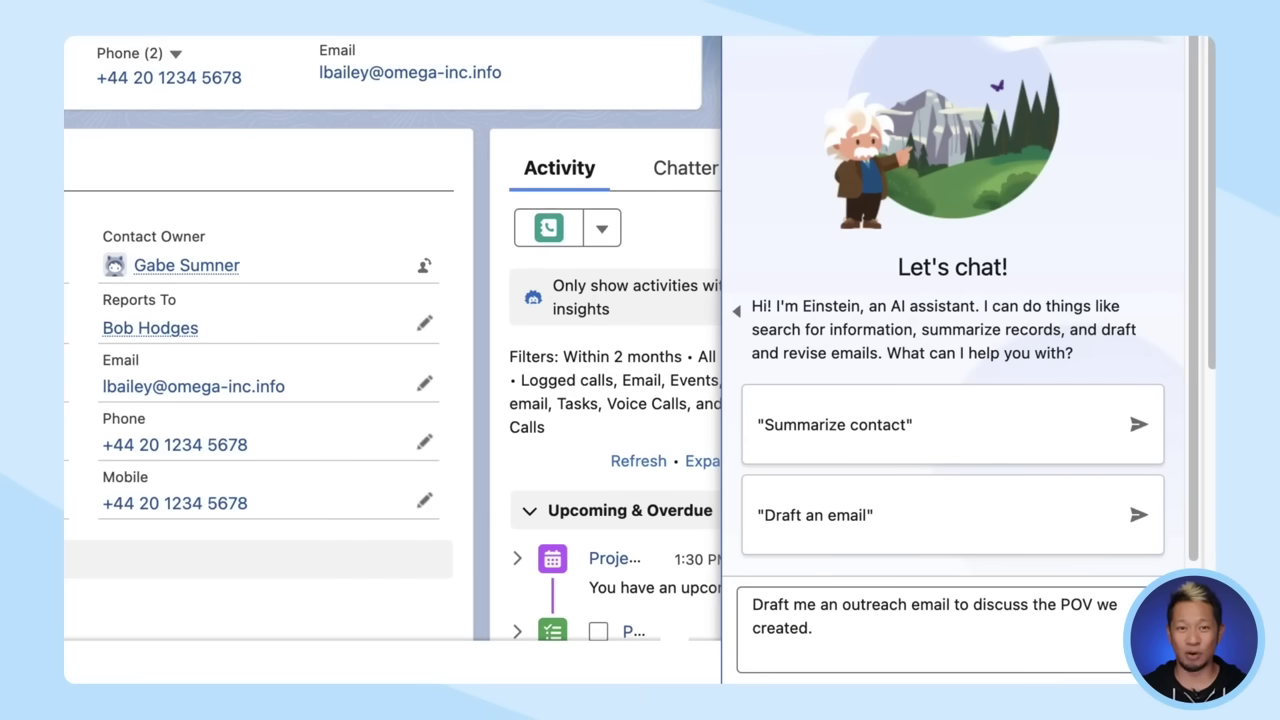
key(Return)
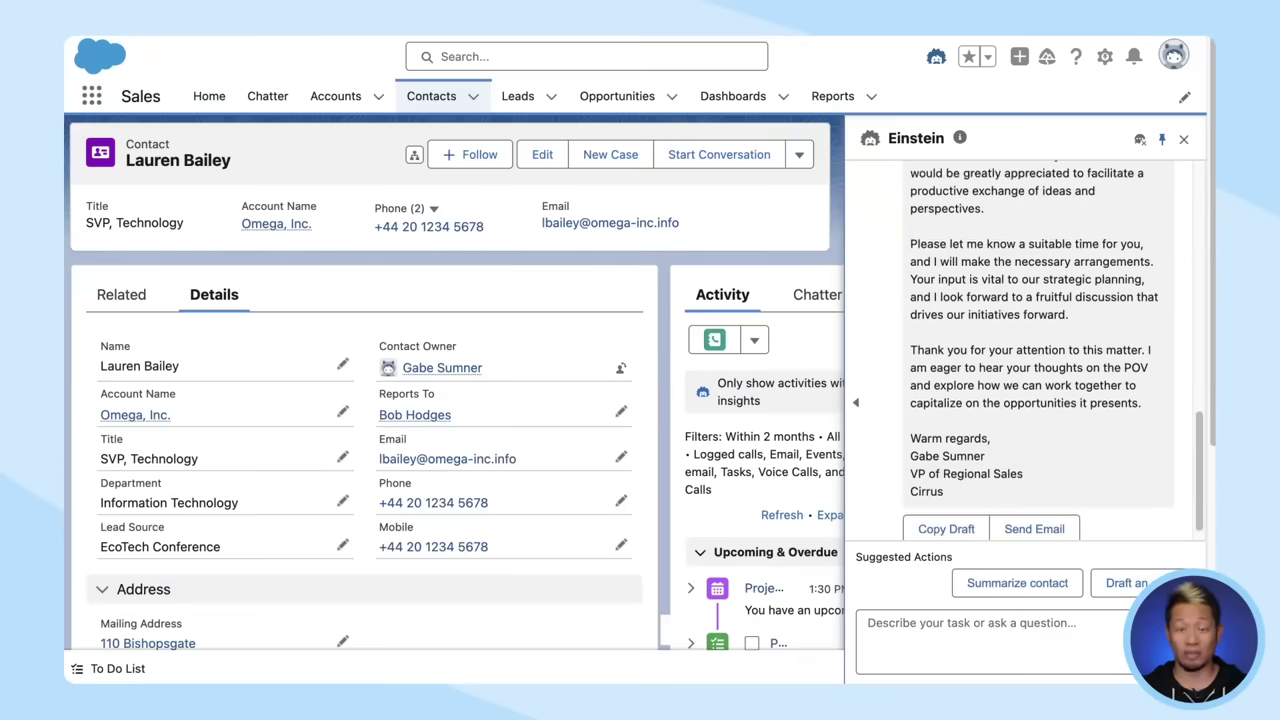
click(1020, 535)
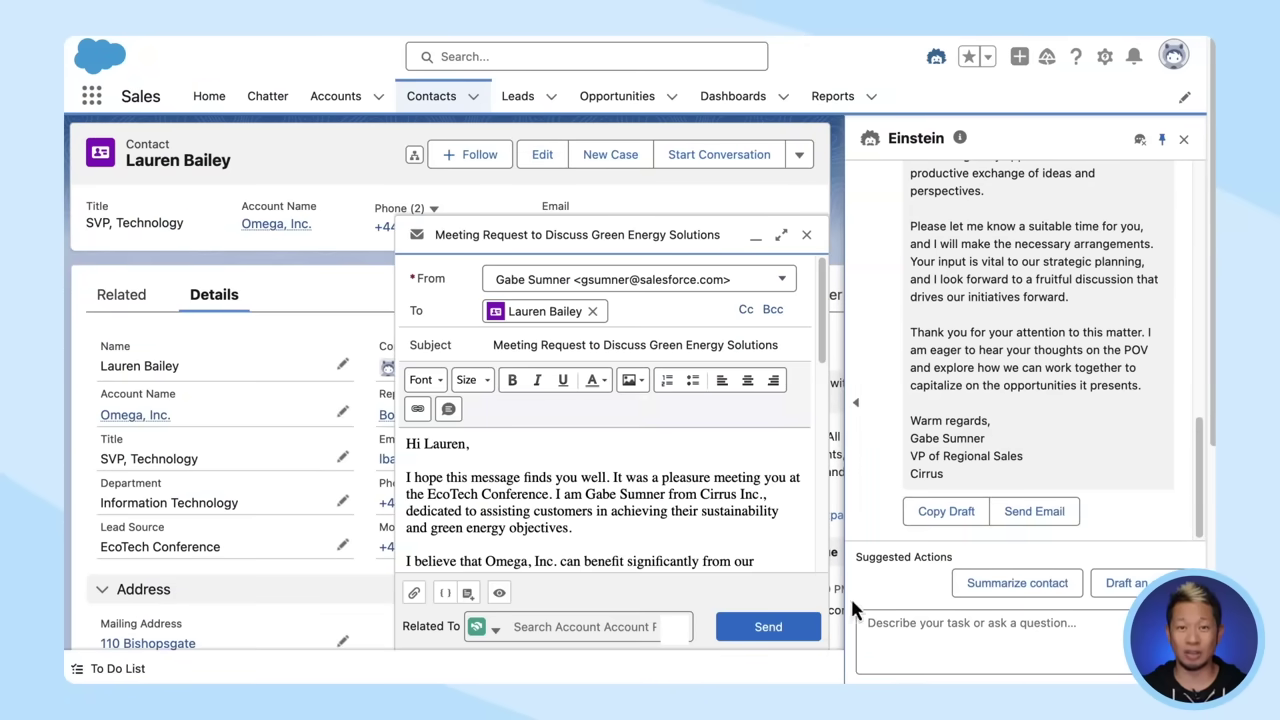
click(768, 626)
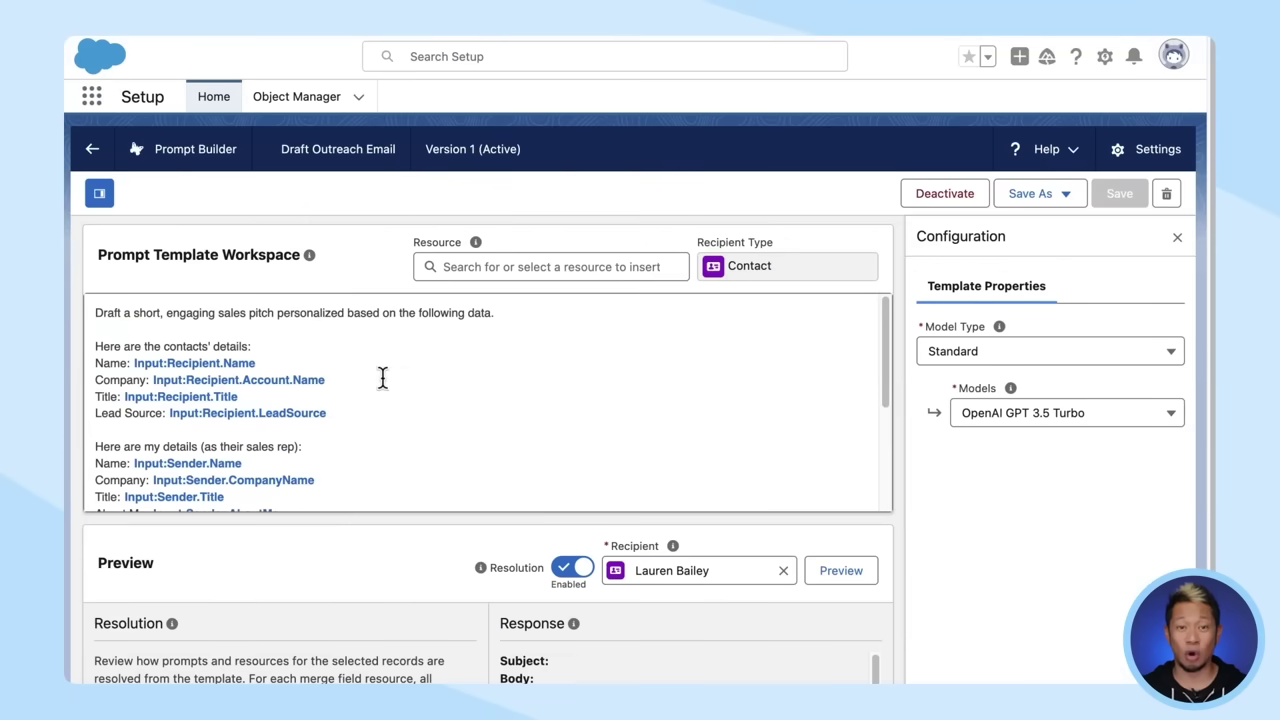
Highlight the Draft Outreach Email template's opening instruction and contact details block.
drag(97, 314, 503, 320)
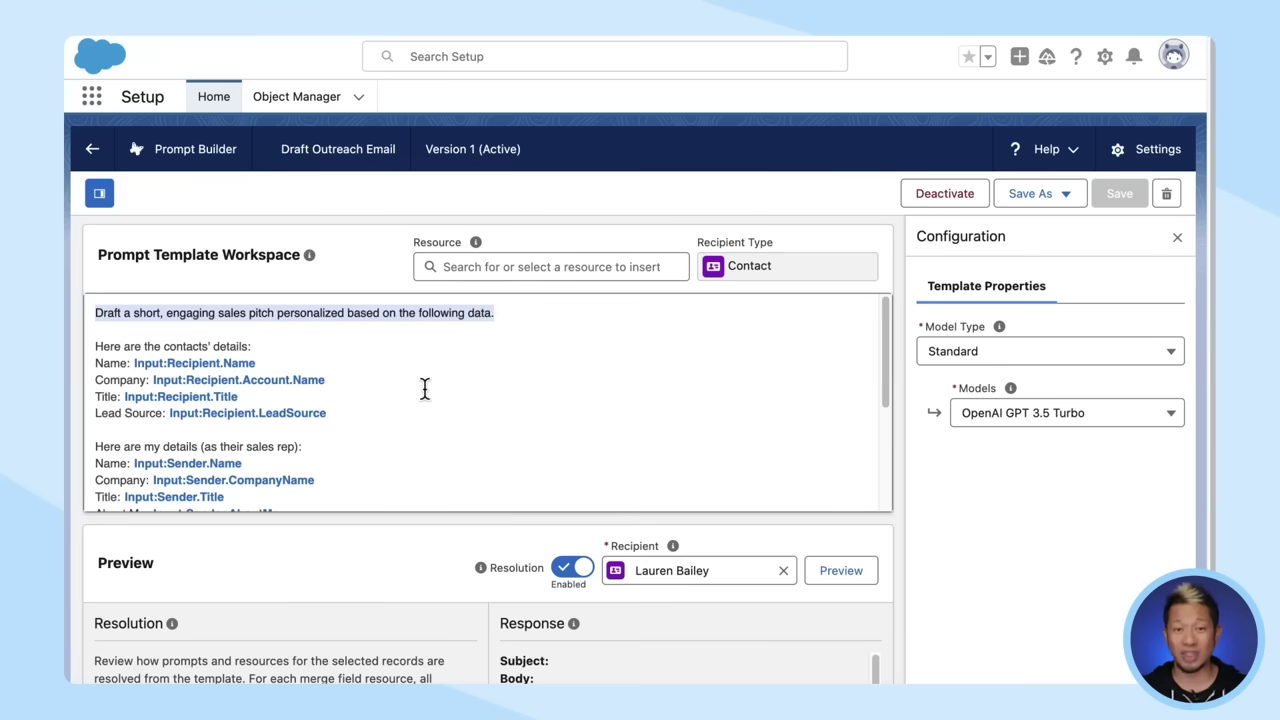
drag(95, 346, 358, 413)
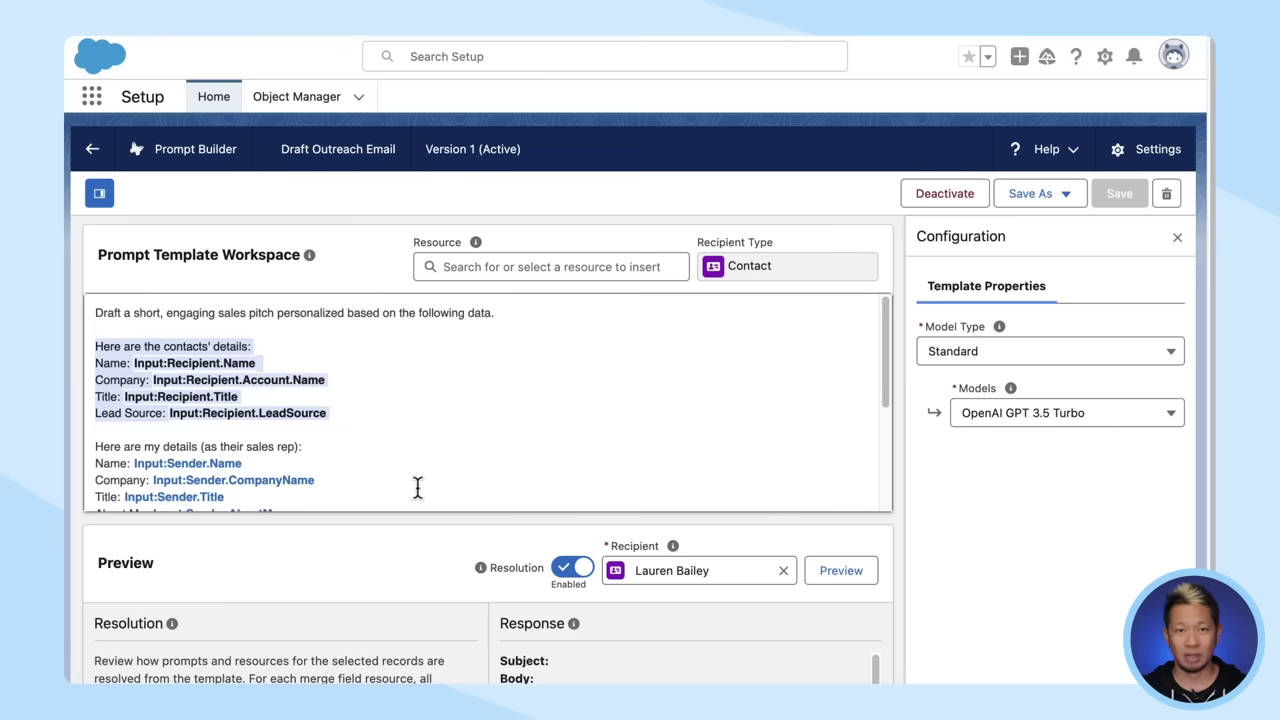
click(484, 570)
Preview the template and review the resolved prompt and generated email for Omega, Inc.
click(840, 574)
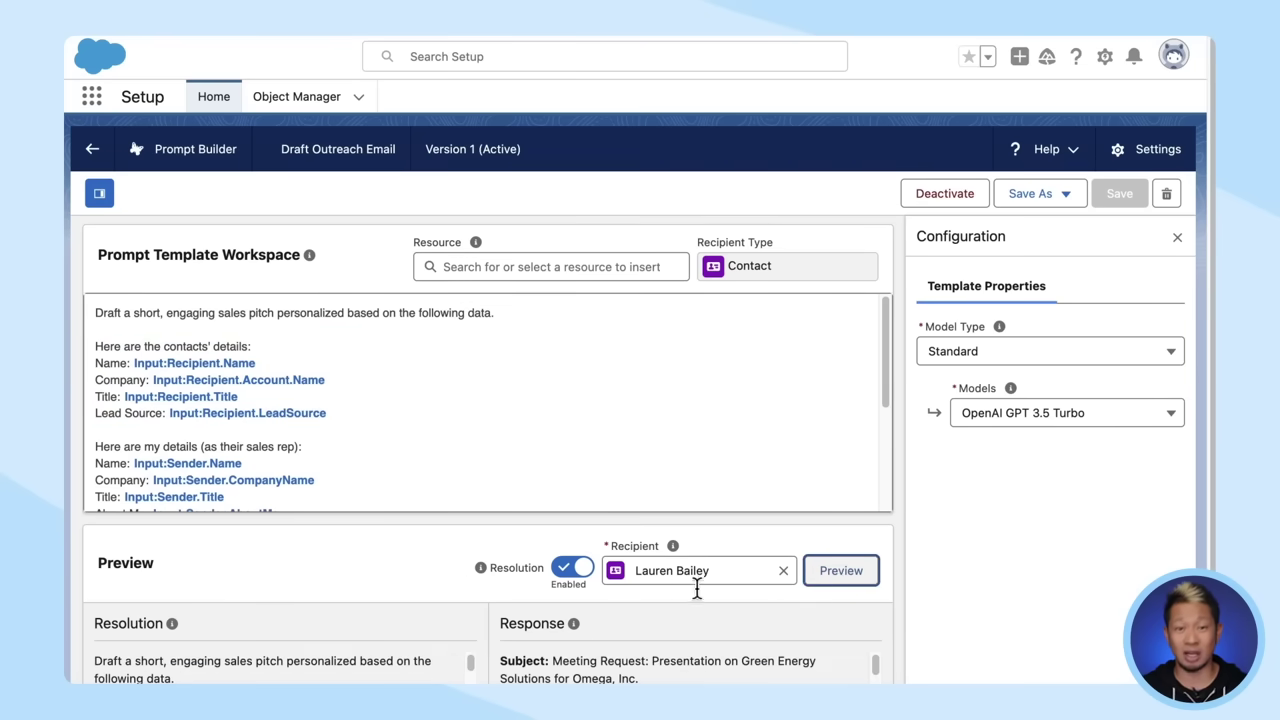
scroll(330, 590, down, 2)
drag(167, 628, 94, 626)
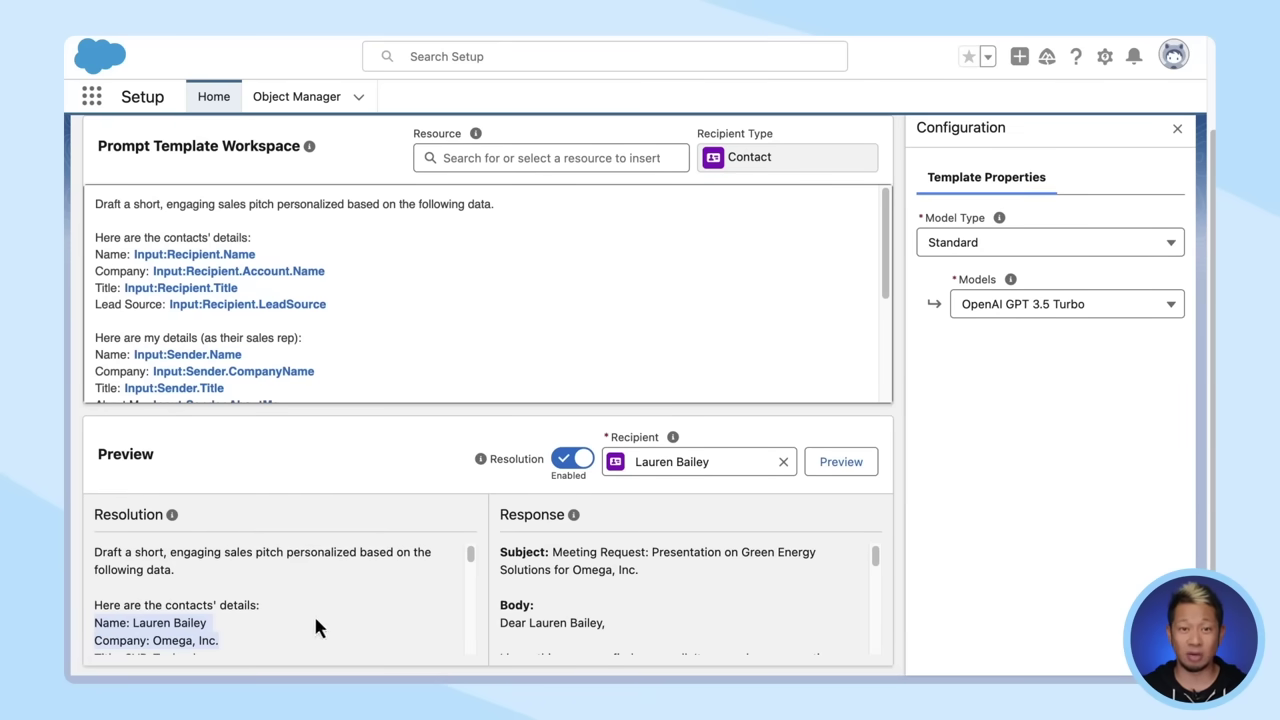
scroll(688, 603, down, 3)
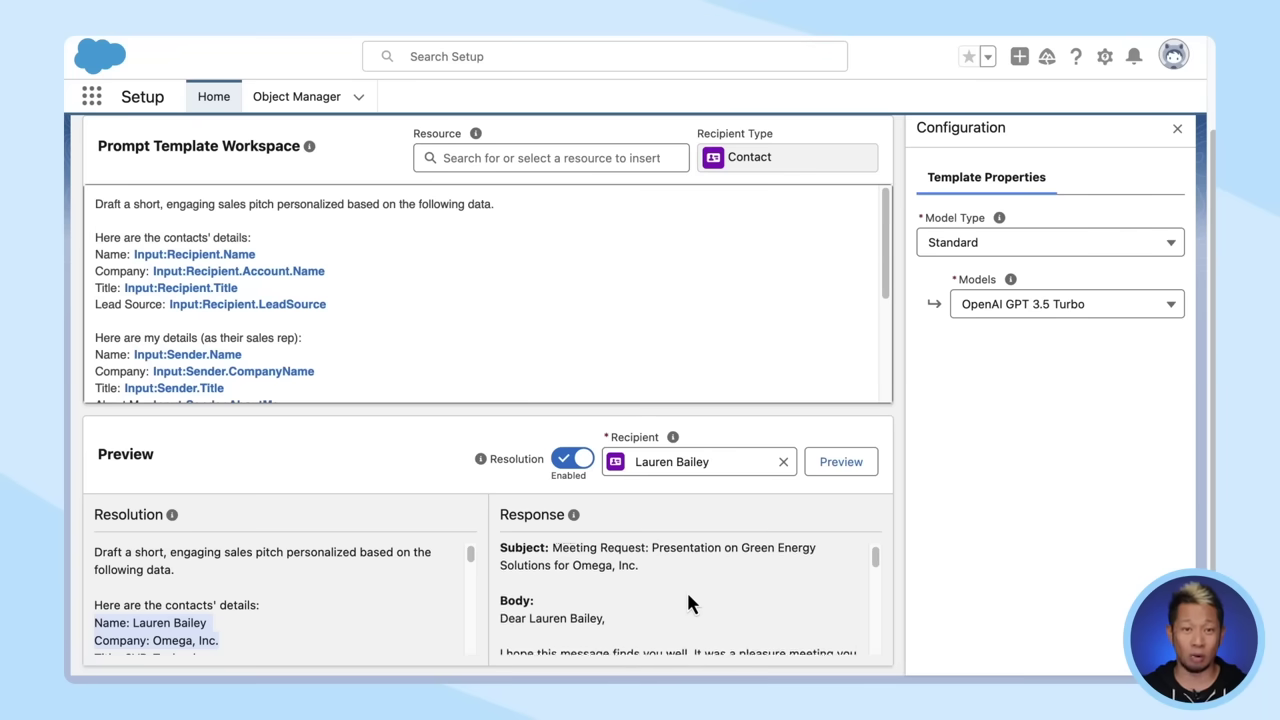
scroll(688, 603, down, 4)
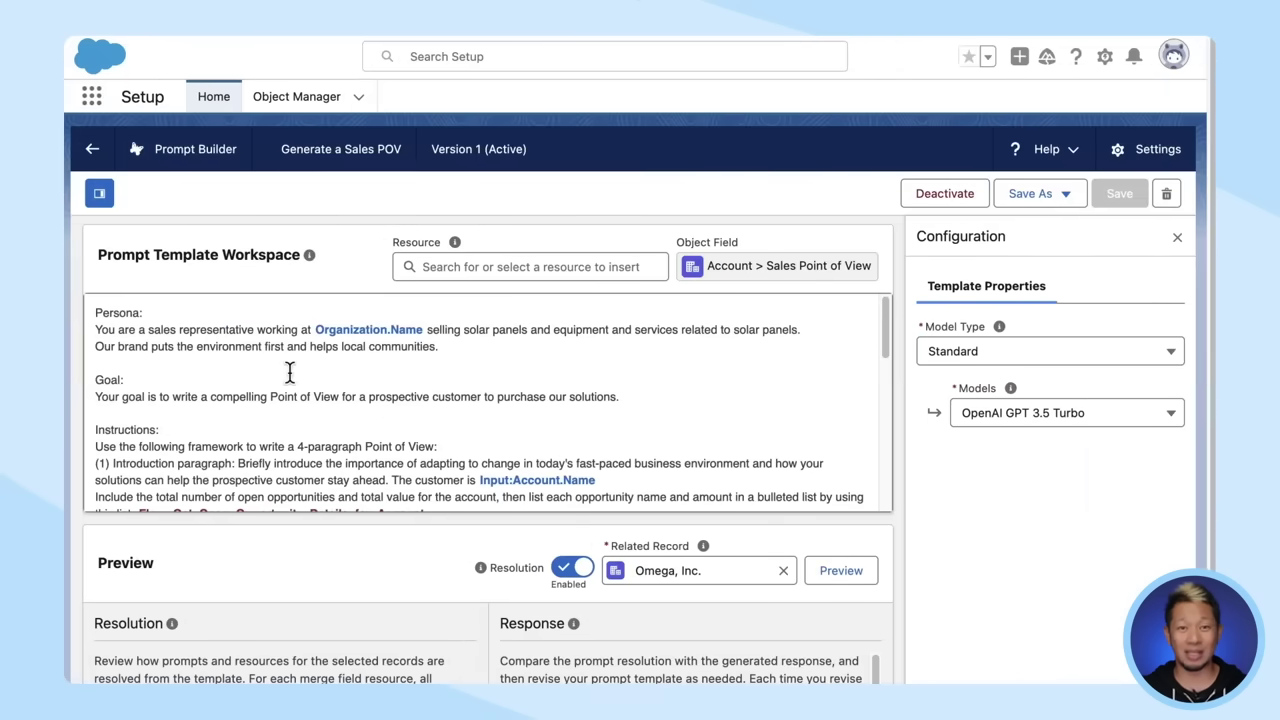
Review the Generate a Sales POV instructions and preview it against the Omega, Inc. account.
scroll(289, 372, down, 3)
scroll(289, 372, down, 3)
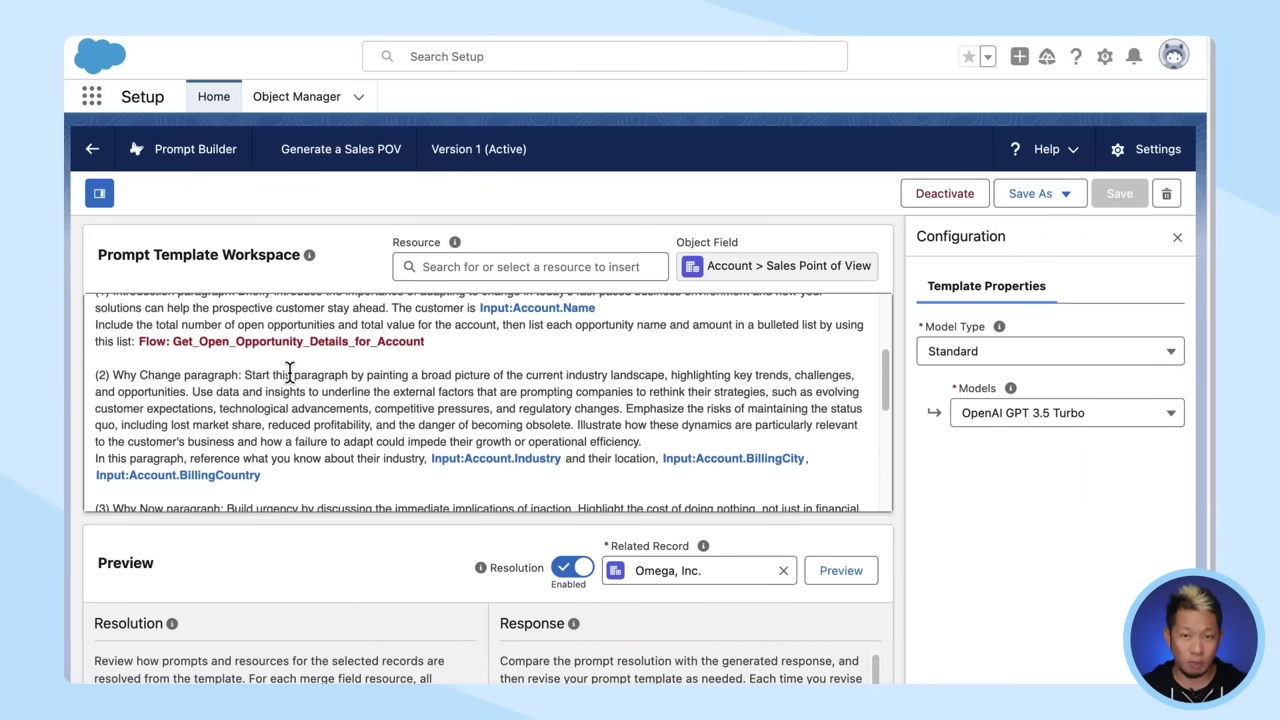
click(841, 571)
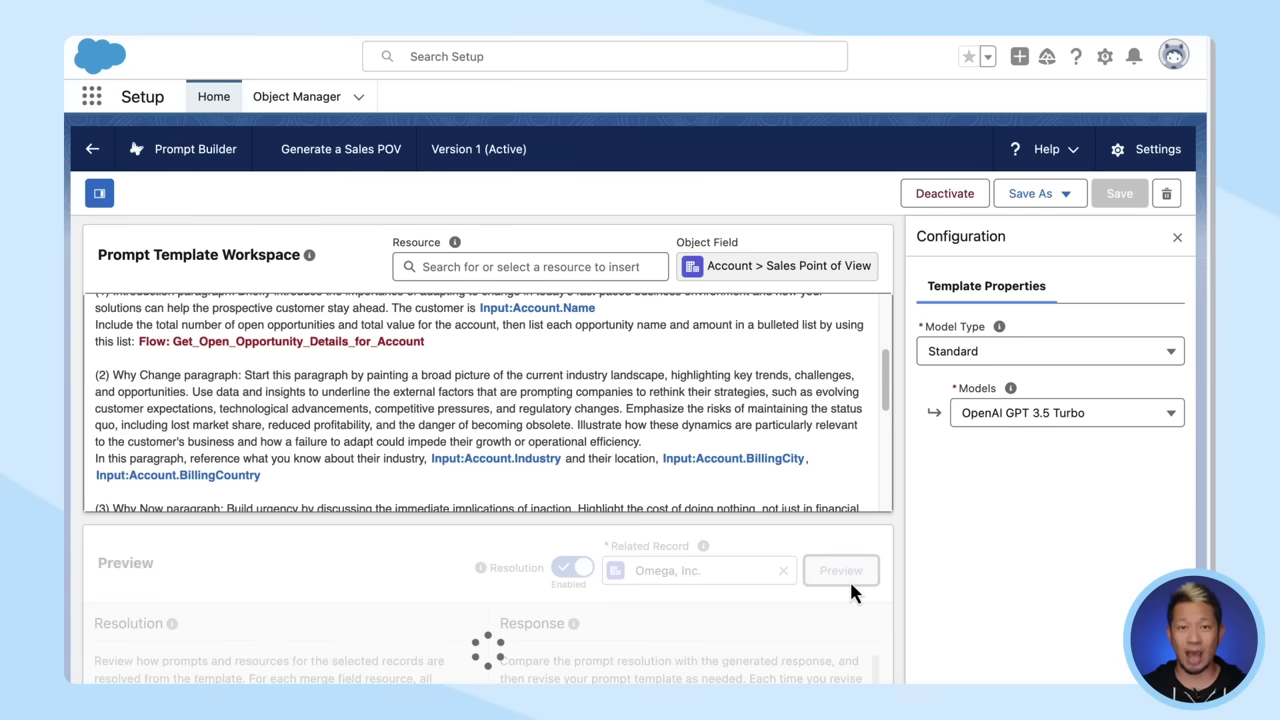
scroll(401, 540, down, 2)
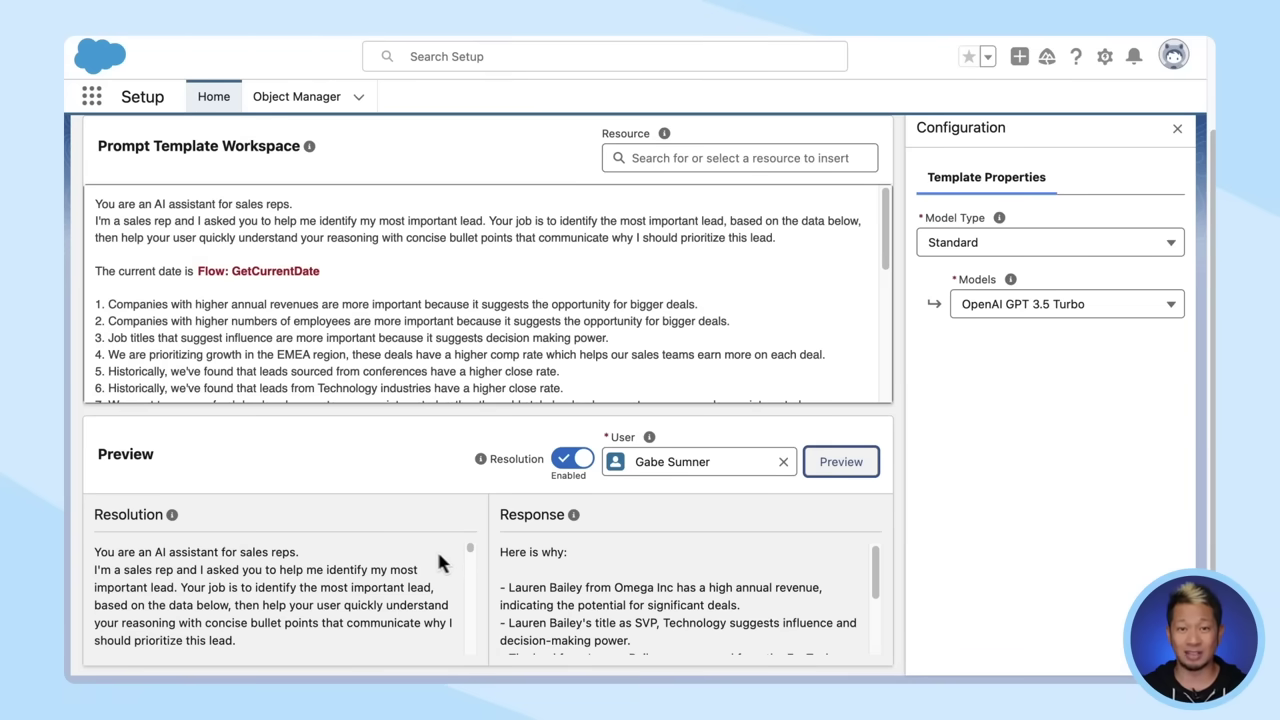
scroll(469, 549, down, 2)
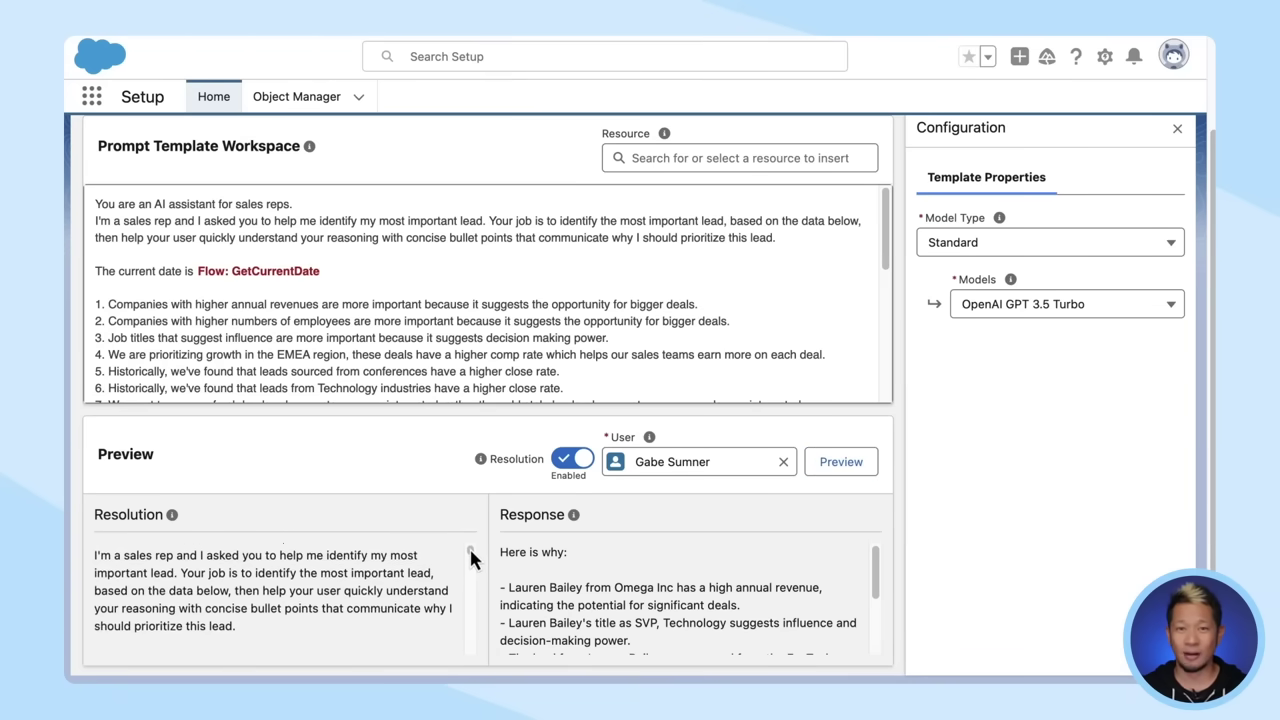
scroll(469, 552, down, 3)
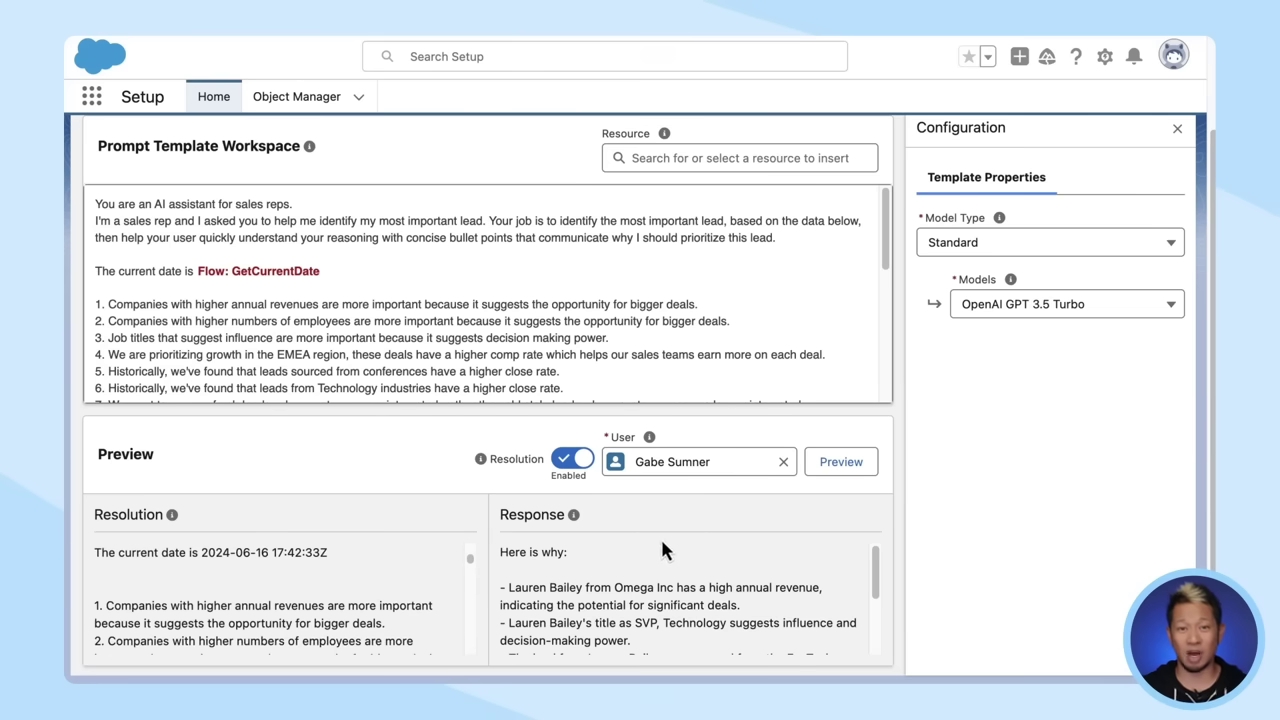
drag(874, 580, 876, 648)
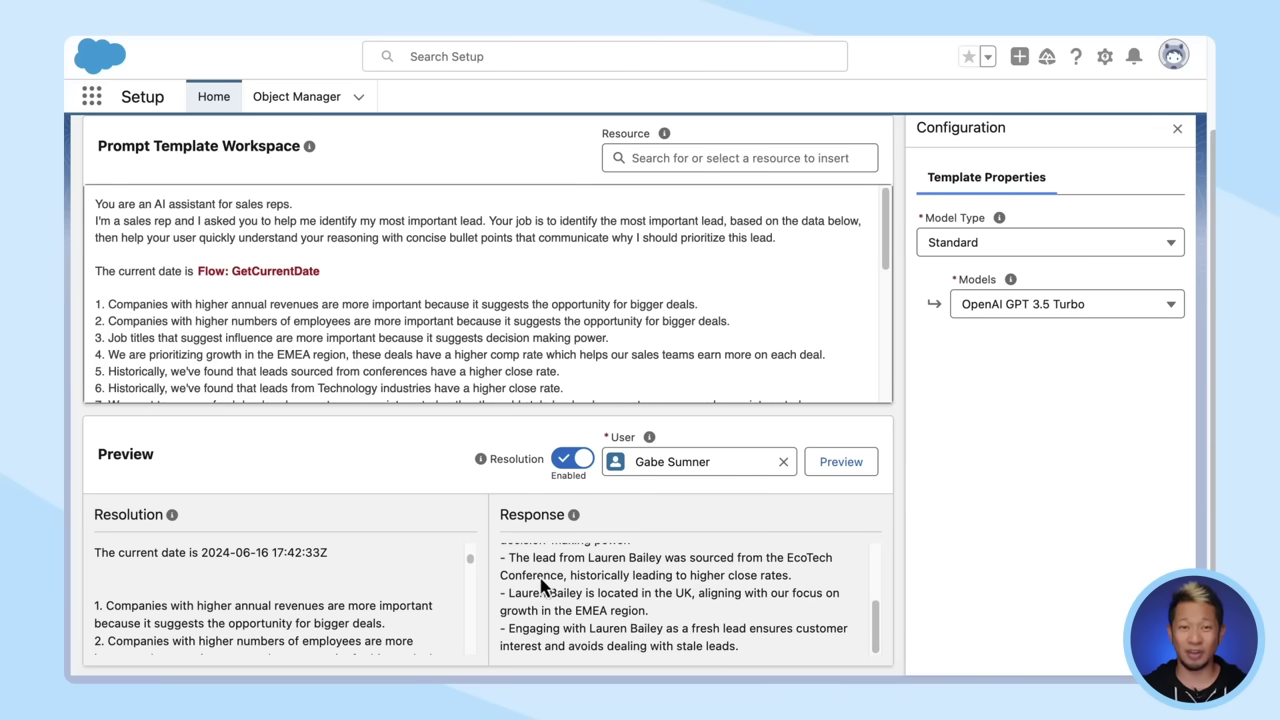
drag(471, 568, 473, 617)
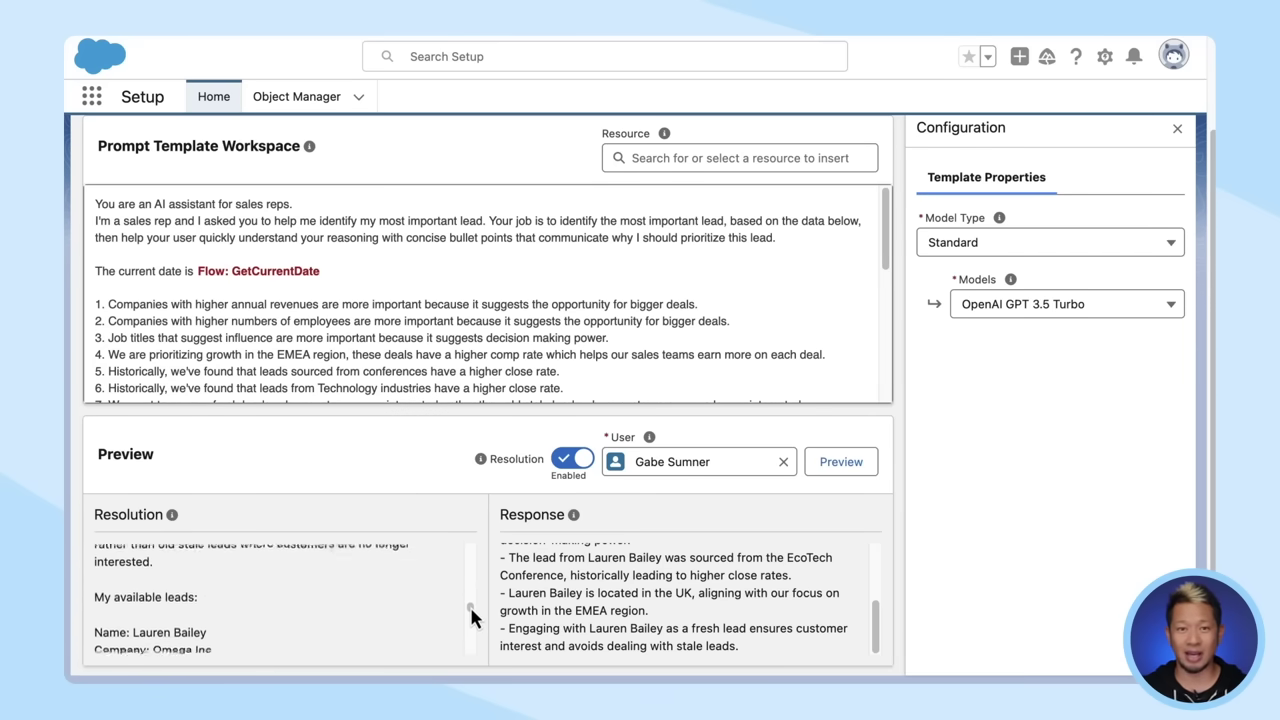